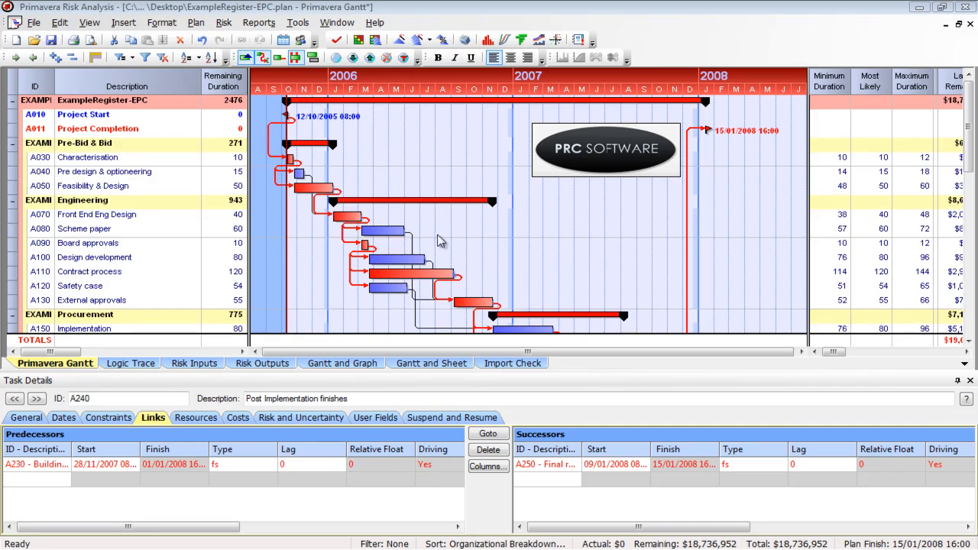
Step: Add the Risk input - Duration Distribution field after Duration Maximum in the right columns, and widen the column area beside the Gantt chart
{"action": "double_click", "coordinate": [840, 85]}
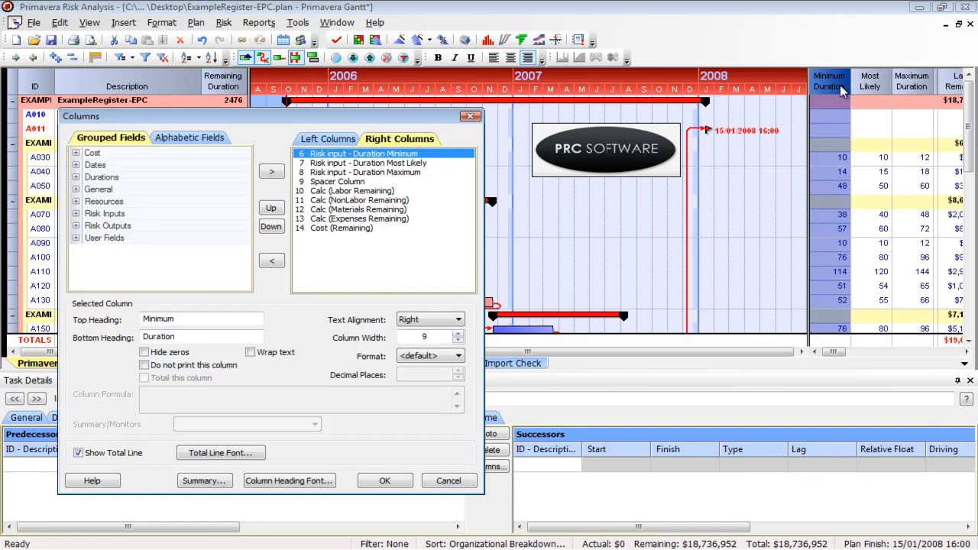
{"action": "left_click", "coordinate": [362, 163]}
{"action": "left_click", "coordinate": [364, 174]}
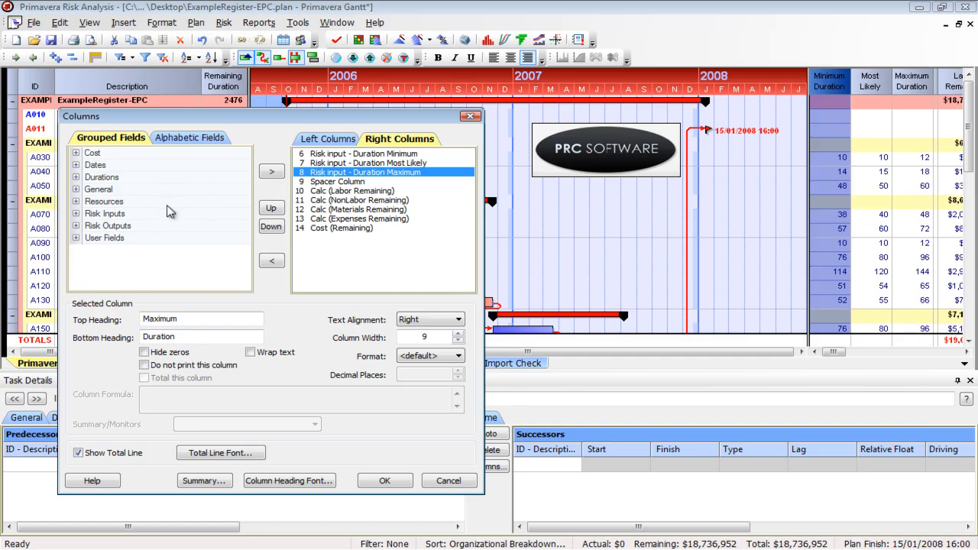
{"action": "left_click", "coordinate": [76, 214]}
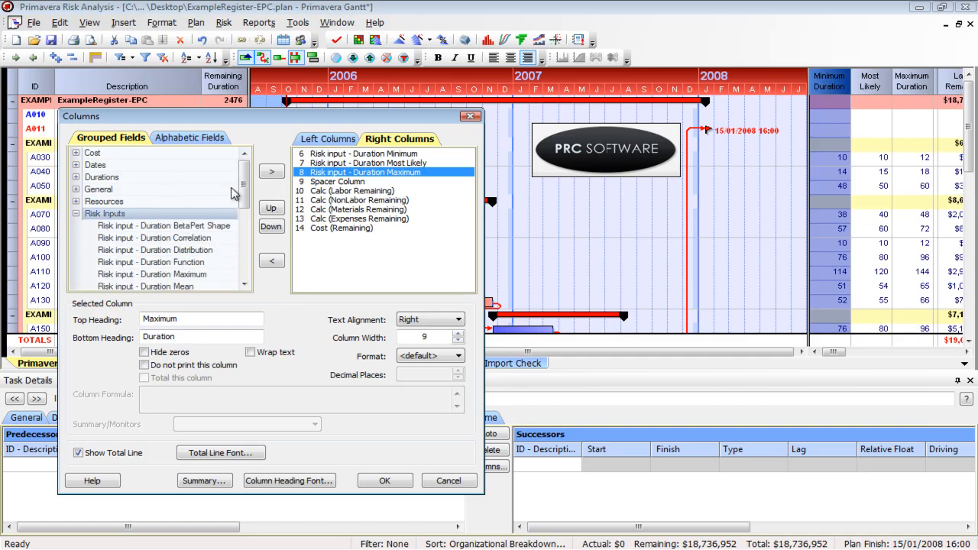
{"action": "left_click_drag", "start_coordinate": [242, 191], "coordinate": [242, 206]}
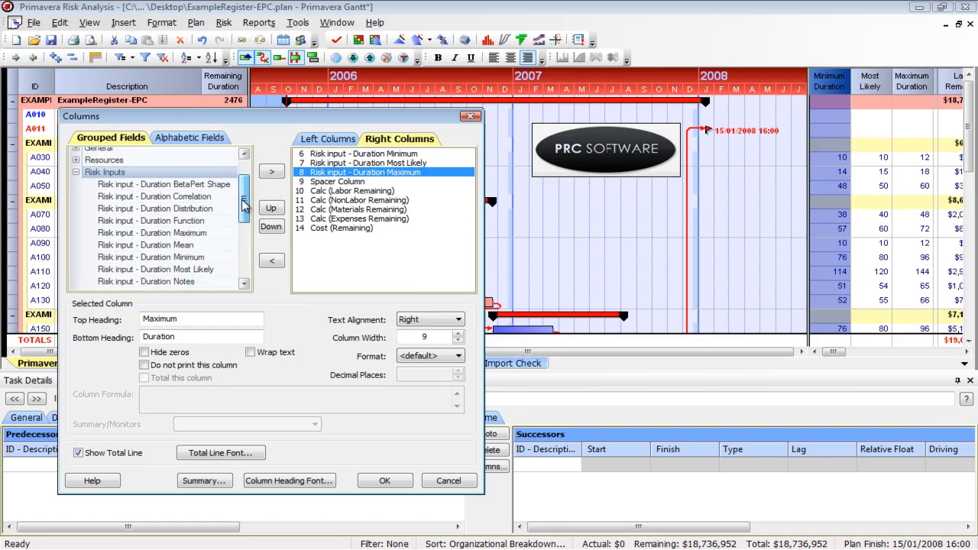
{"action": "left_click", "coordinate": [207, 214]}
{"action": "left_click", "coordinate": [271, 171]}
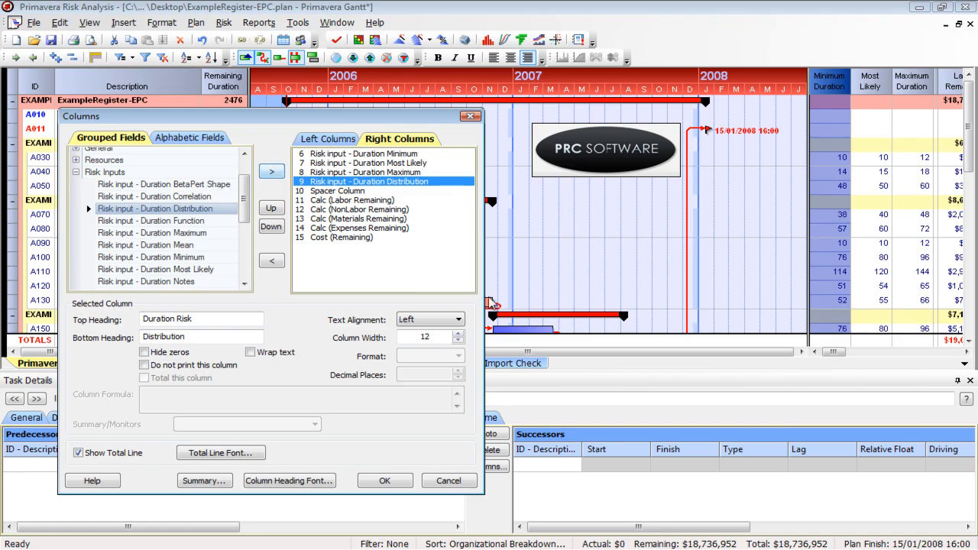
{"action": "left_click", "coordinate": [384, 481]}
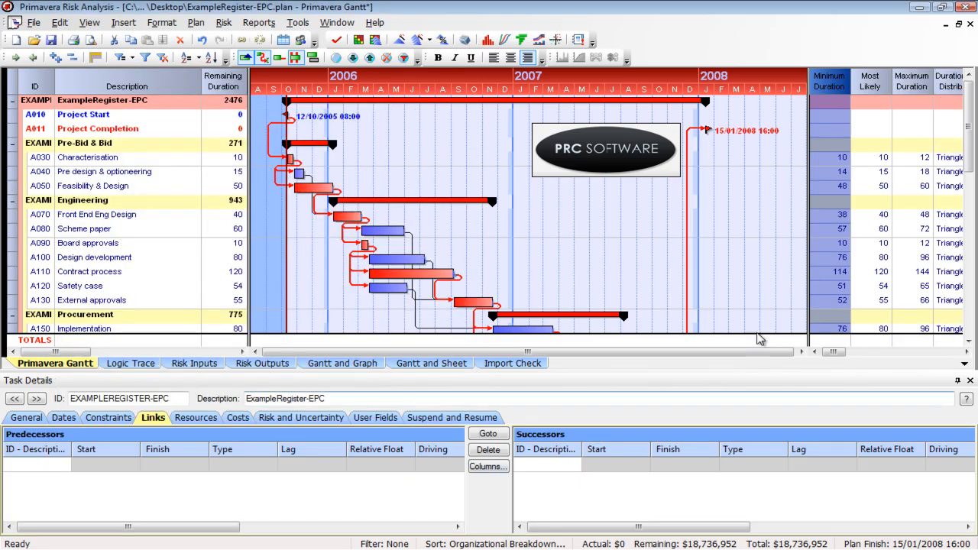
{"action": "left_click_drag", "start_coordinate": [809, 210], "coordinate": [735, 200]}
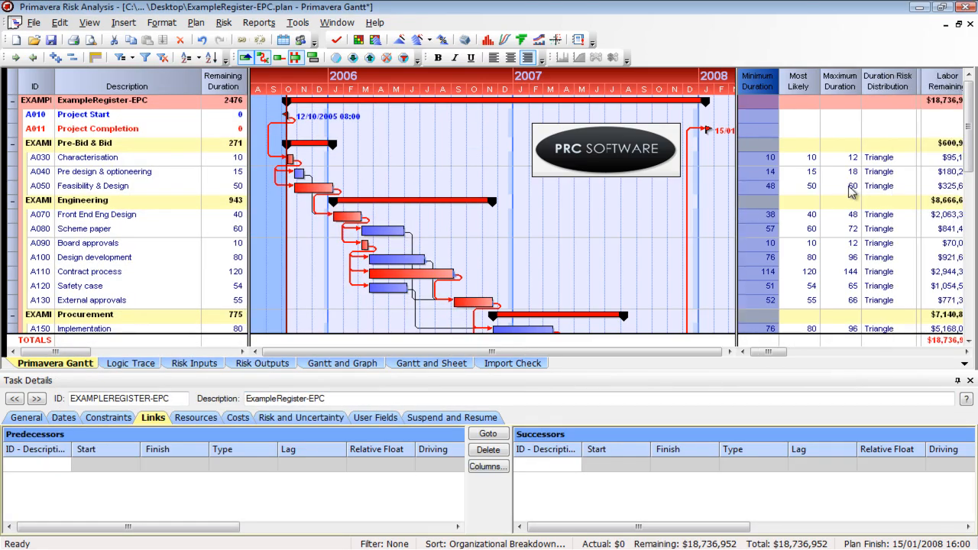
Step: Clear the duration uncertainty from all tasks by deleting the contents of the whole Minimum Duration column
{"action": "left_click", "coordinate": [879, 159]}
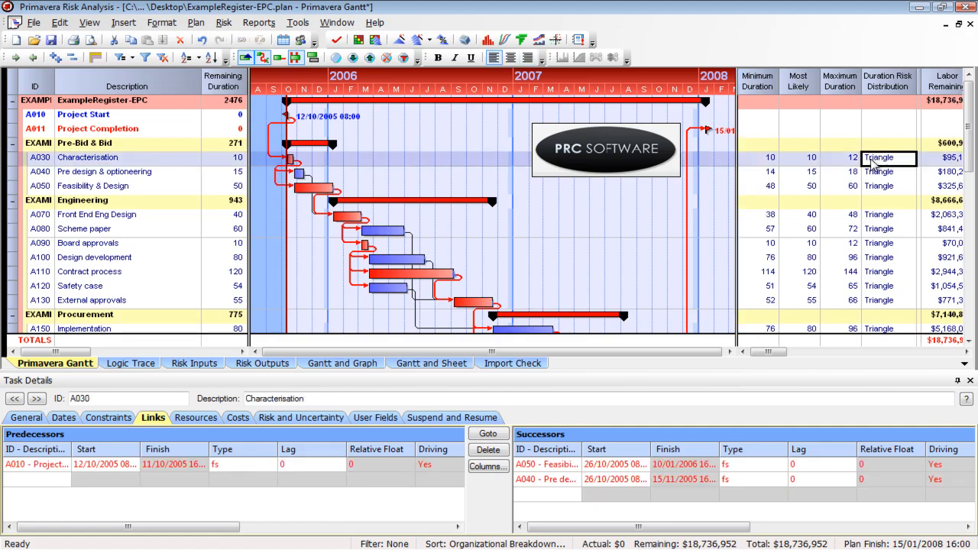
{"action": "left_click", "coordinate": [762, 87]}
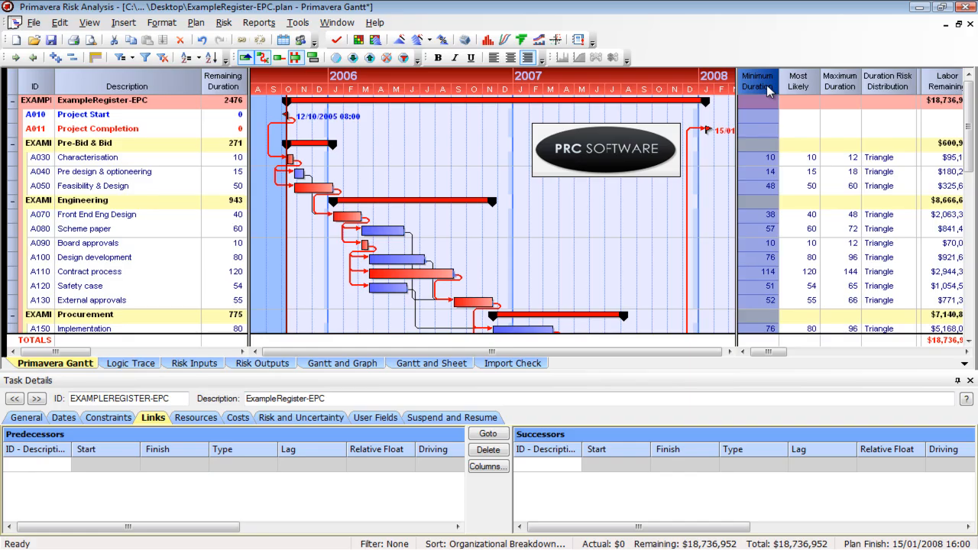
{"action": "key", "text": "Delete"}
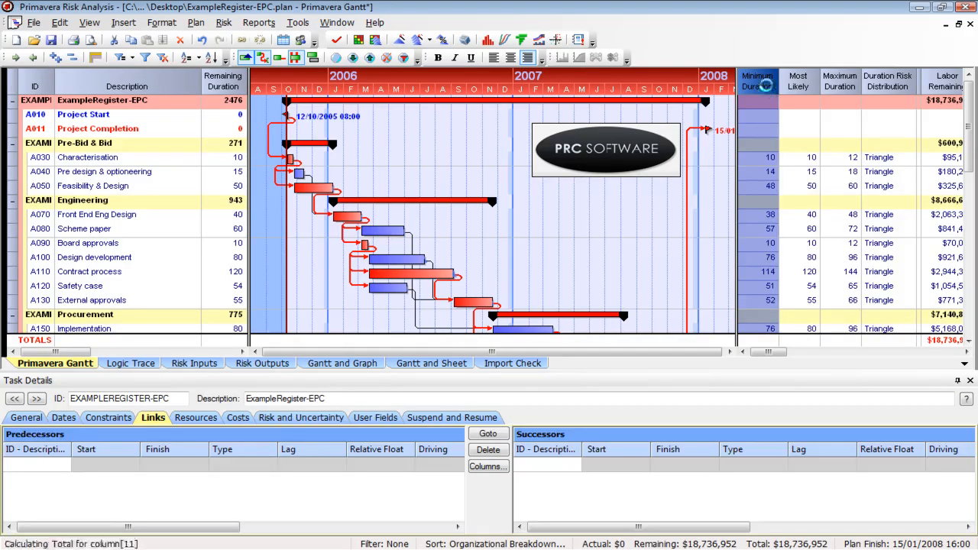
Step: Set the Characterisation task's minimum duration to 9 and its maximum duration to 13
{"action": "left_click", "coordinate": [761, 159]}
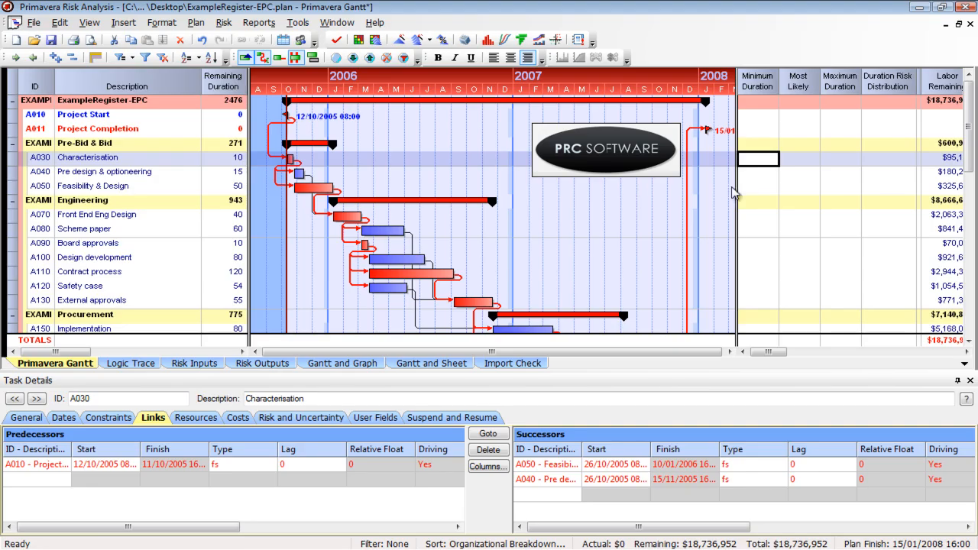
{"action": "left_click", "coordinate": [763, 171]}
{"action": "left_click", "coordinate": [764, 160]}
{"action": "type", "text": "9"}
{"action": "key", "text": "Tab"}
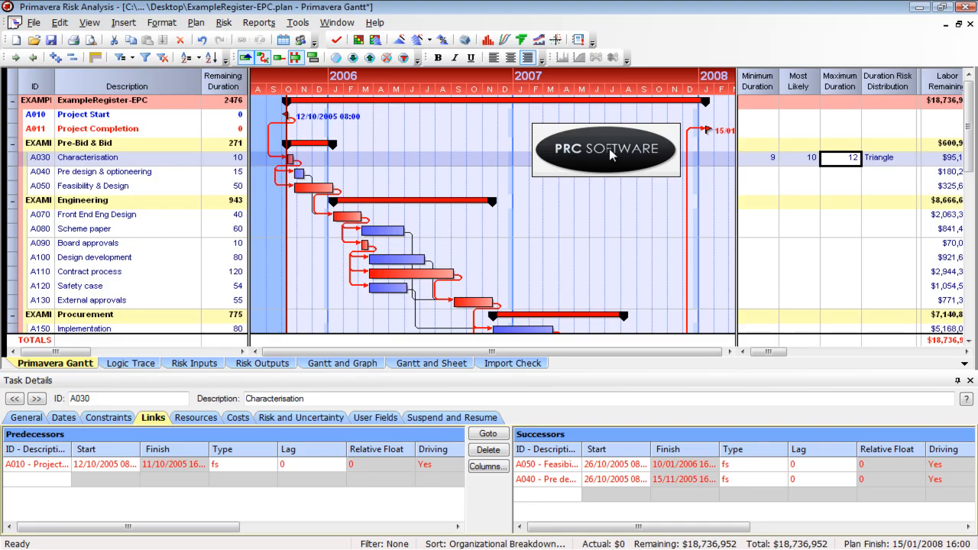
{"action": "key", "text": "Tab"}
{"action": "type", "text": "13"}
{"action": "key", "text": "Return"}
{"action": "key", "text": "Up"}
Step: Review the Characterisation task's duration estimates and distribution in the grid and in its Risk and Uncertainty details
{"action": "left_click", "coordinate": [765, 161]}
{"action": "left_click", "coordinate": [845, 164]}
{"action": "left_click", "coordinate": [902, 165]}
{"action": "left_click", "coordinate": [902, 162]}
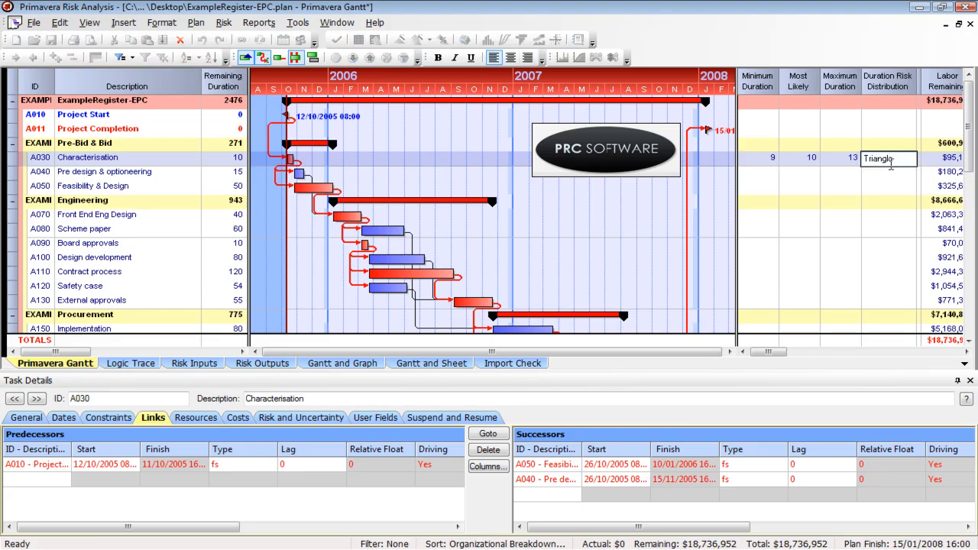
{"action": "key", "text": "Return"}
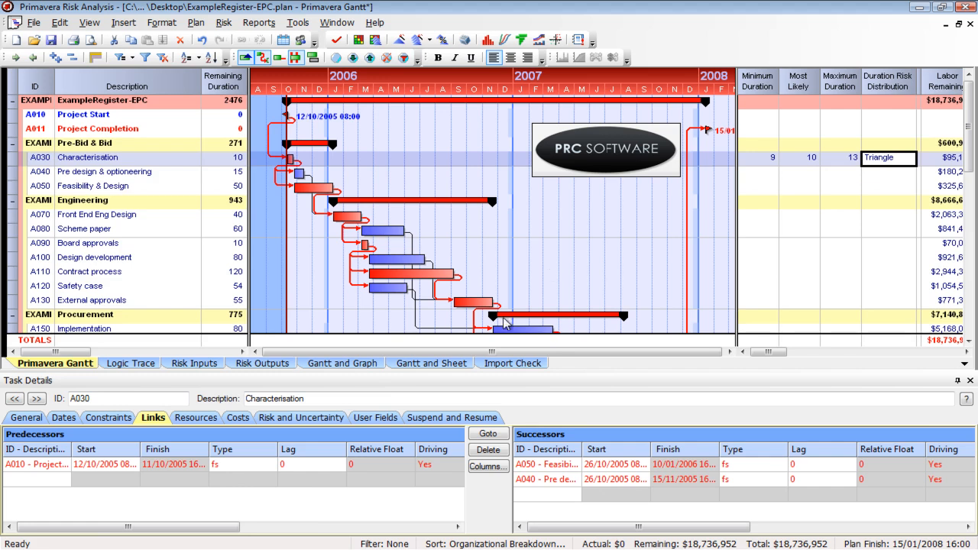
{"action": "left_click", "coordinate": [285, 419]}
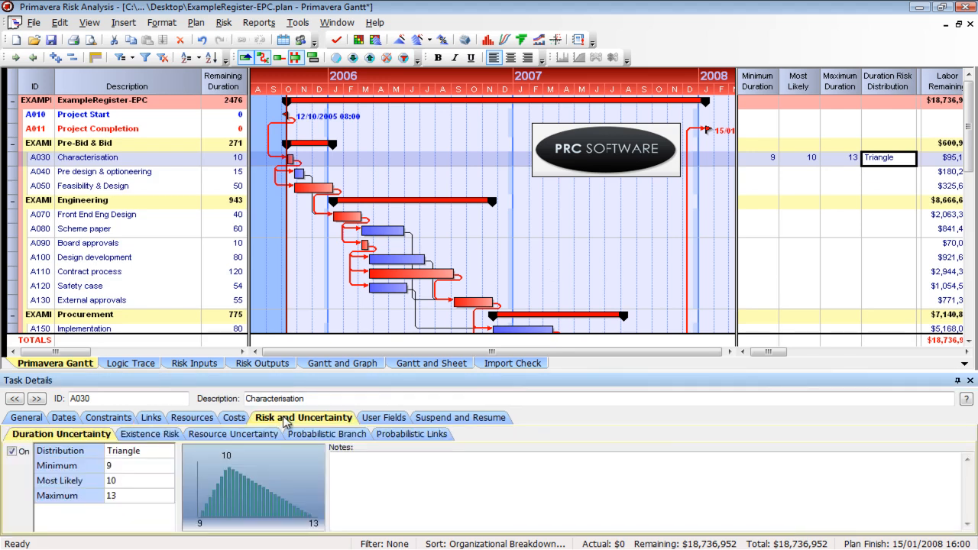
{"action": "left_click", "coordinate": [112, 468]}
{"action": "left_click", "coordinate": [117, 482]}
{"action": "left_click", "coordinate": [118, 499]}
Step: Try the BetaPert distribution for the Characterisation task's duration uncertainty and return it to Triangle
{"action": "left_click", "coordinate": [169, 457]}
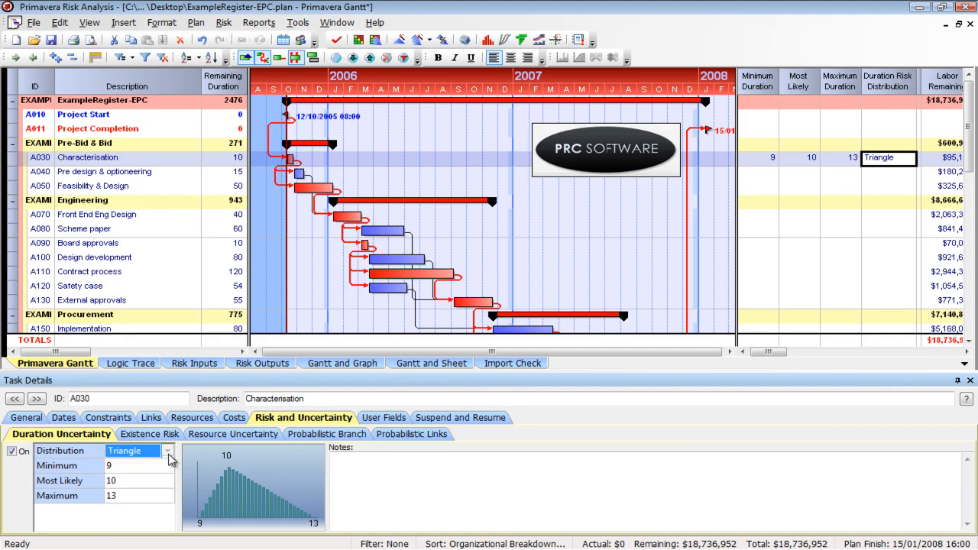
{"action": "left_click", "coordinate": [169, 453]}
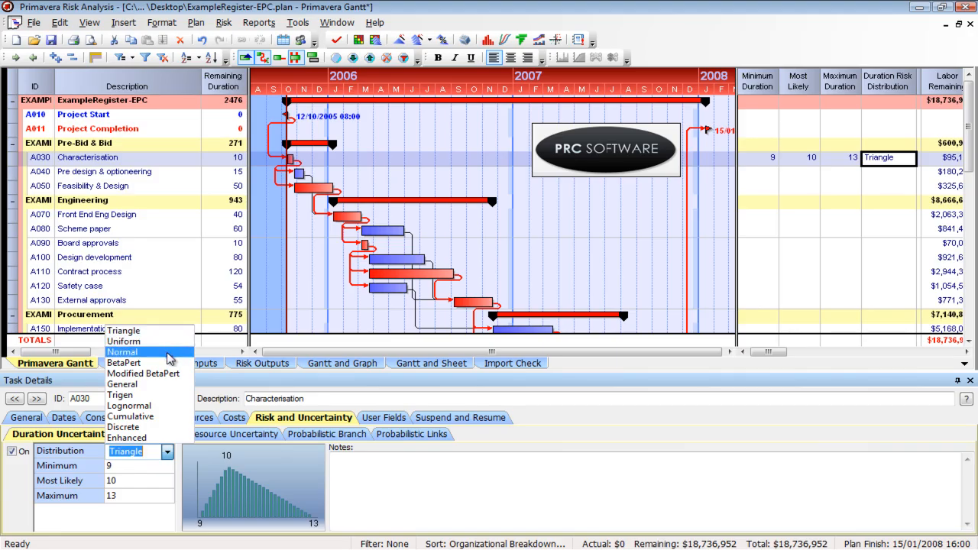
{"action": "left_click", "coordinate": [148, 484]}
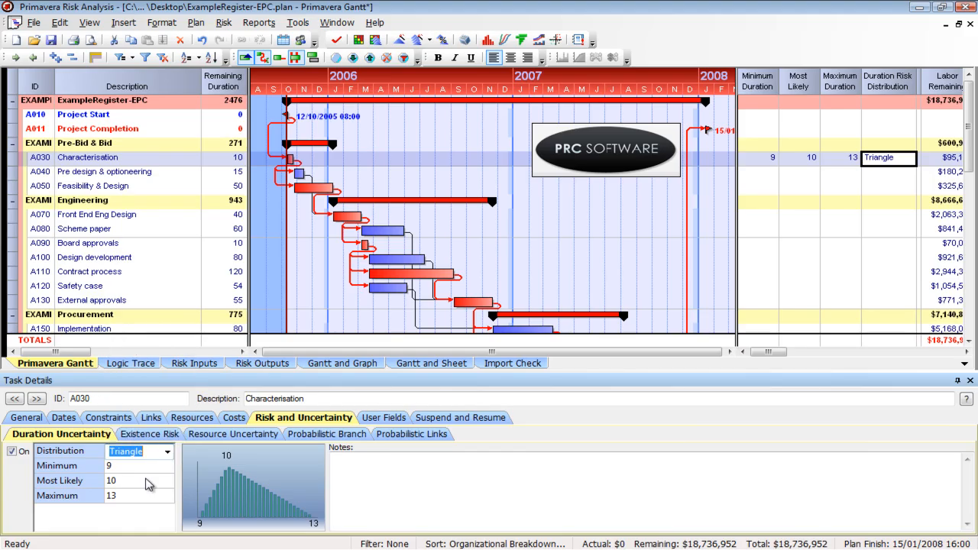
{"action": "left_click", "coordinate": [169, 453]}
{"action": "left_click", "coordinate": [169, 452]}
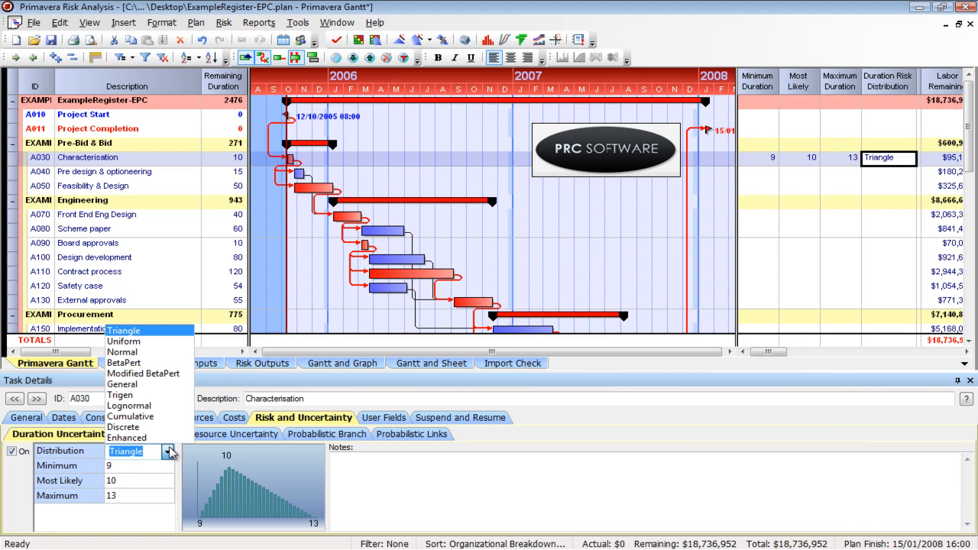
{"action": "left_click", "coordinate": [157, 367]}
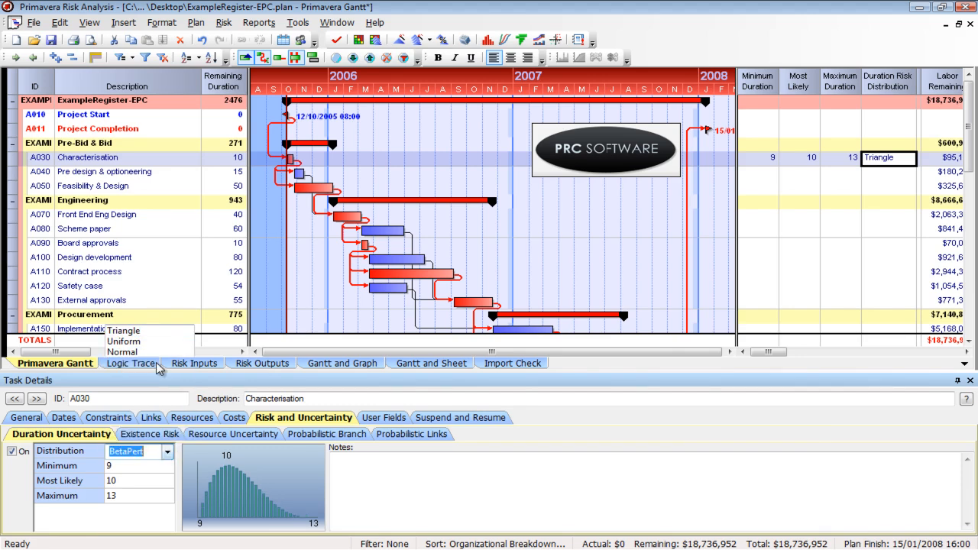
{"action": "left_click", "coordinate": [167, 453]}
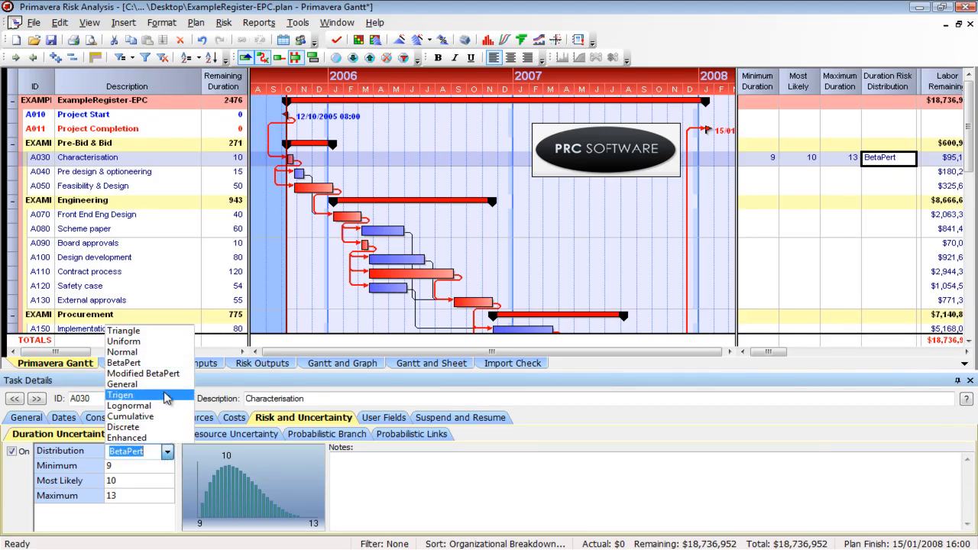
{"action": "left_click", "coordinate": [162, 331]}
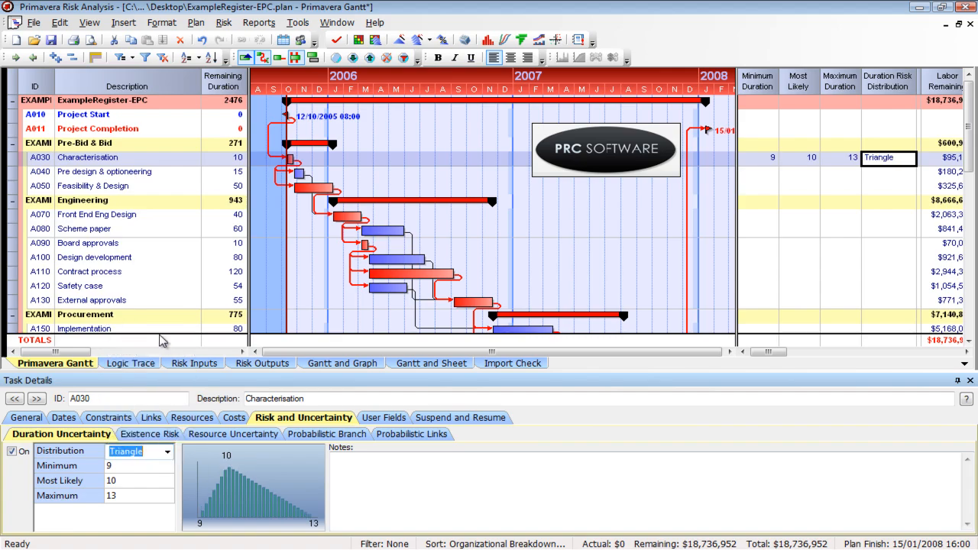
Step: Try the Uniform distribution for the Characterisation task's duration uncertainty and switch it back to Triangle
{"action": "left_click", "coordinate": [168, 452]}
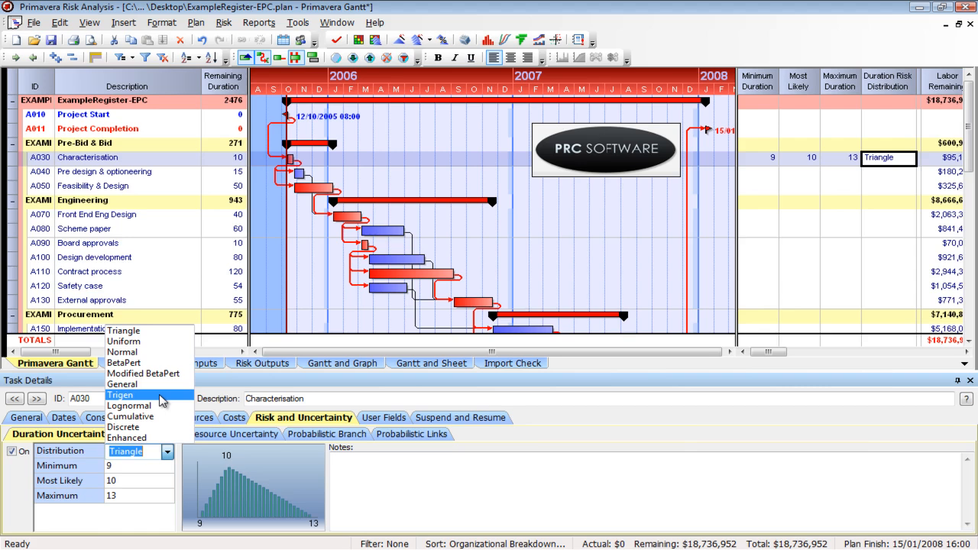
{"action": "left_click", "coordinate": [151, 342]}
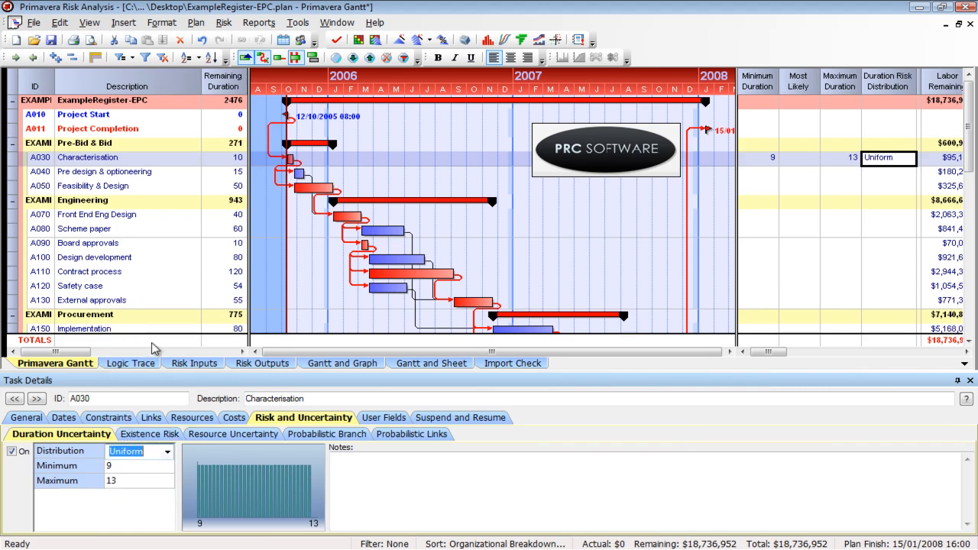
{"action": "left_click", "coordinate": [168, 452]}
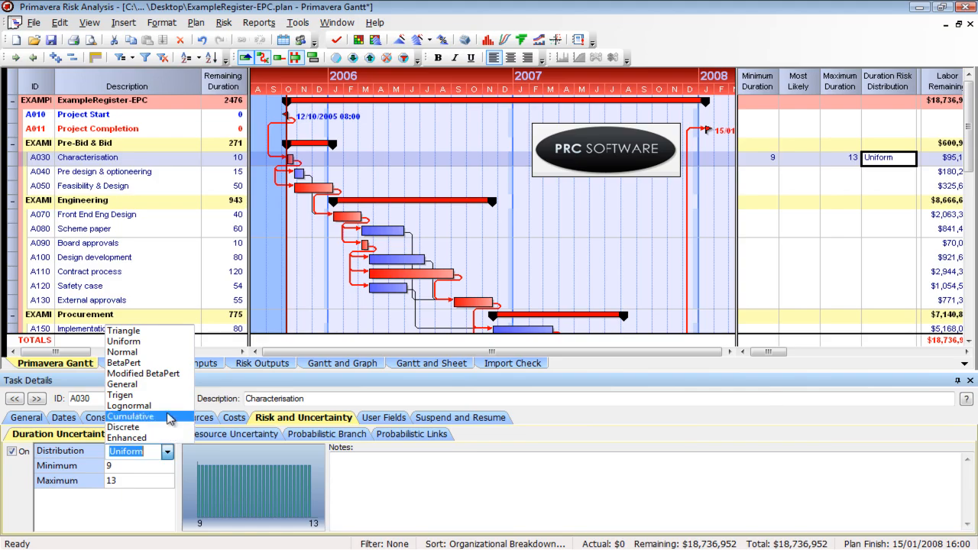
{"action": "left_click", "coordinate": [156, 486]}
{"action": "left_click", "coordinate": [156, 486]}
{"action": "left_click", "coordinate": [159, 456]}
{"action": "left_click", "coordinate": [162, 450]}
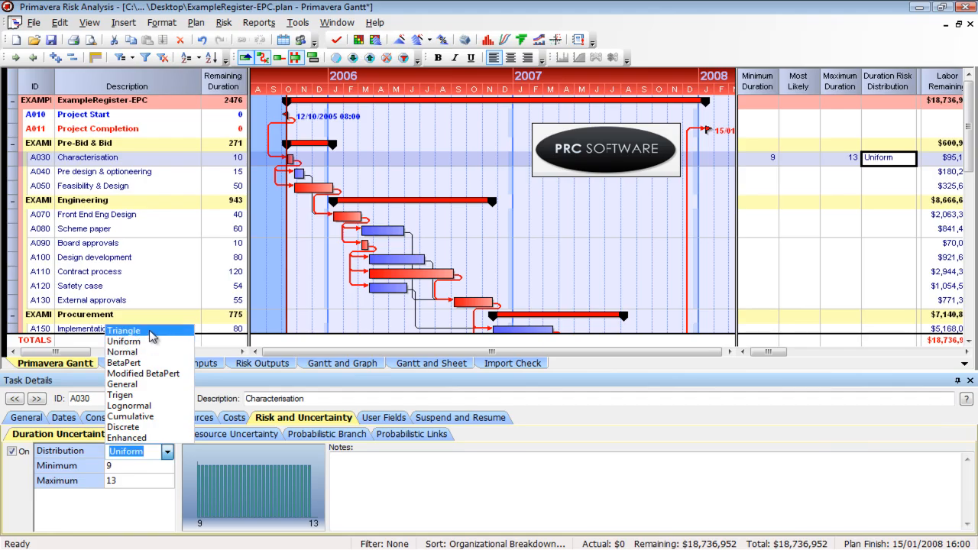
{"action": "left_click", "coordinate": [126, 331]}
{"action": "left_click", "coordinate": [143, 471]}
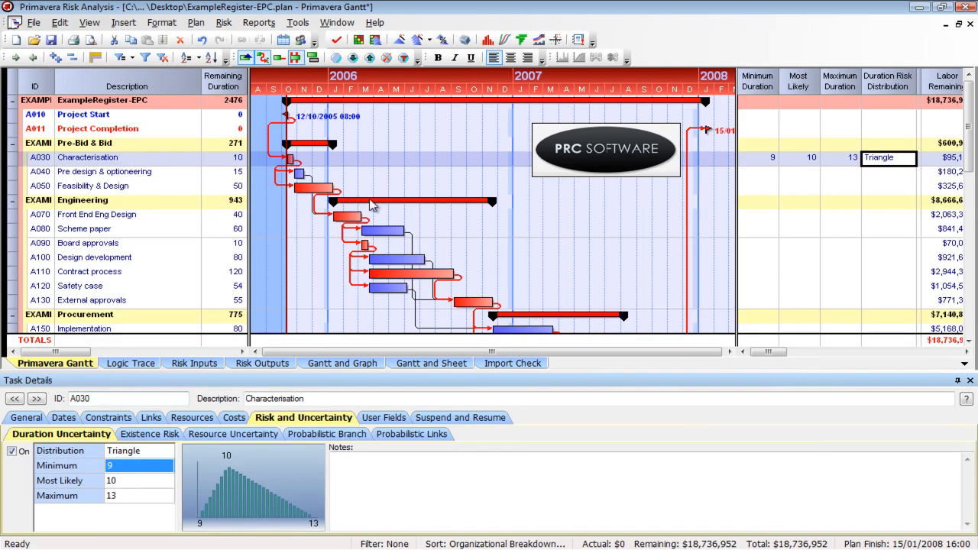
Step: Turn on duration uncertainty for the Pre design & optioneering task (A040) in its Risk and Uncertainty details
{"action": "left_click", "coordinate": [771, 159]}
{"action": "left_click", "coordinate": [773, 174]}
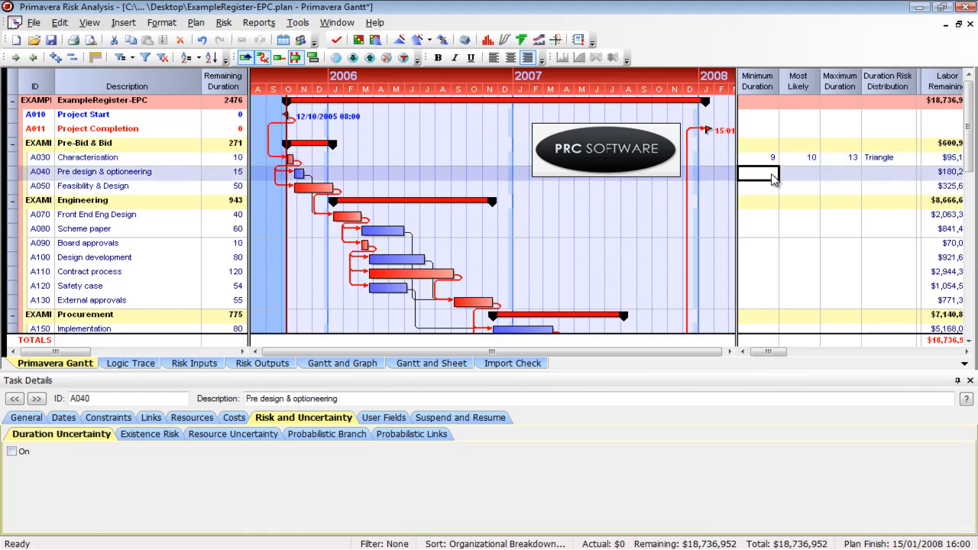
{"action": "left_click", "coordinate": [772, 158]}
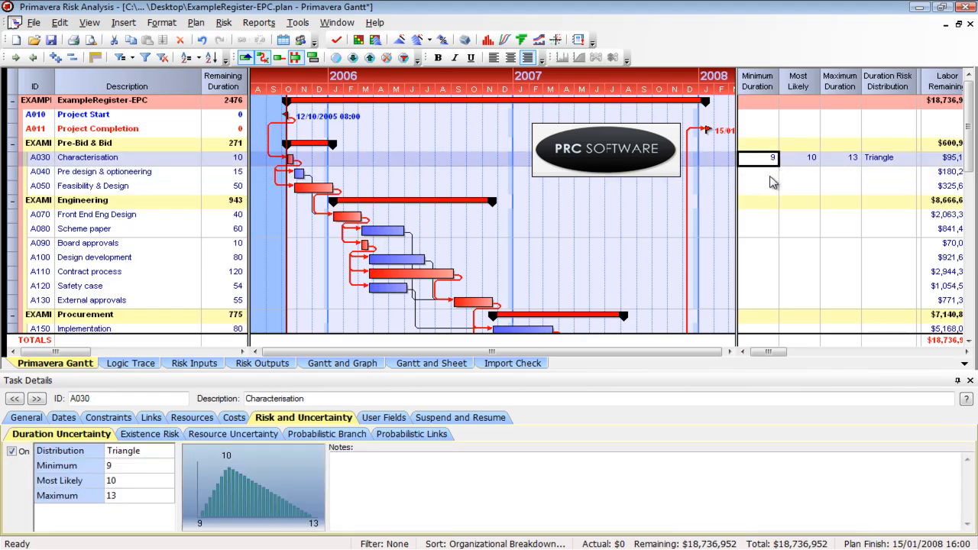
{"action": "left_click", "coordinate": [773, 174]}
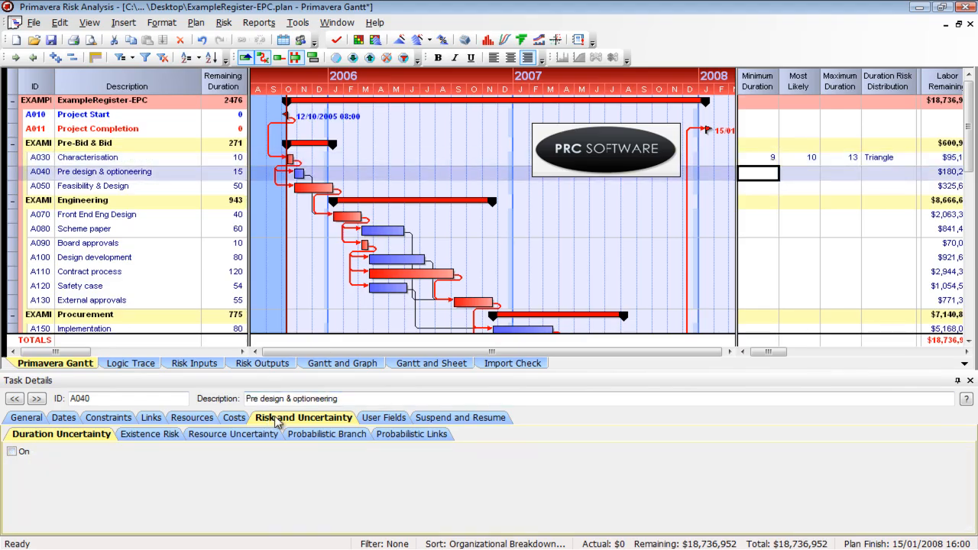
{"action": "left_click", "coordinate": [12, 452]}
{"action": "left_click", "coordinate": [12, 452]}
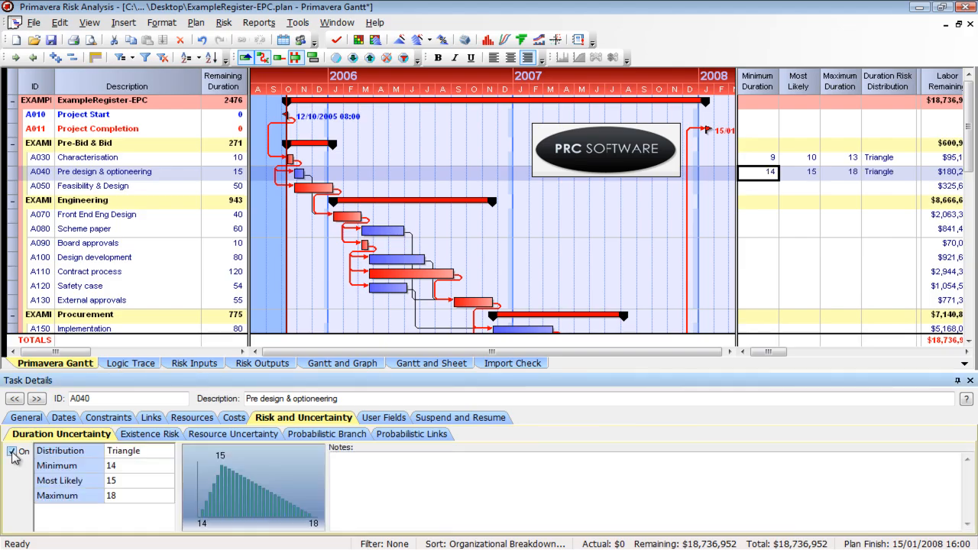
Step: Set the Pre design & optioneering task's duration estimates to minimum 3, most likely 4 and maximum 5
{"action": "left_click", "coordinate": [110, 468]}
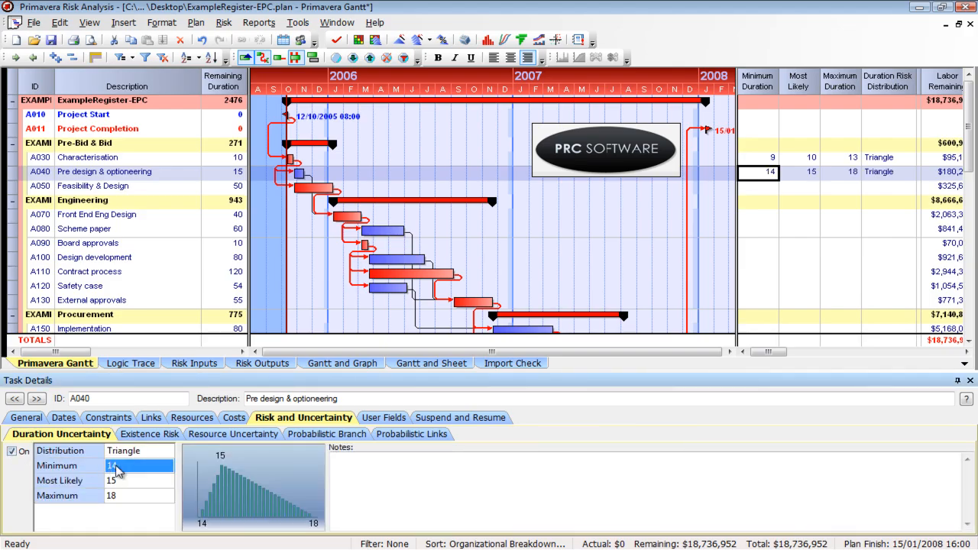
{"action": "type", "text": "3"}
{"action": "key", "text": "Tab"}
{"action": "type", "text": "4"}
{"action": "key", "text": "Tab"}
{"action": "type", "text": "5"}
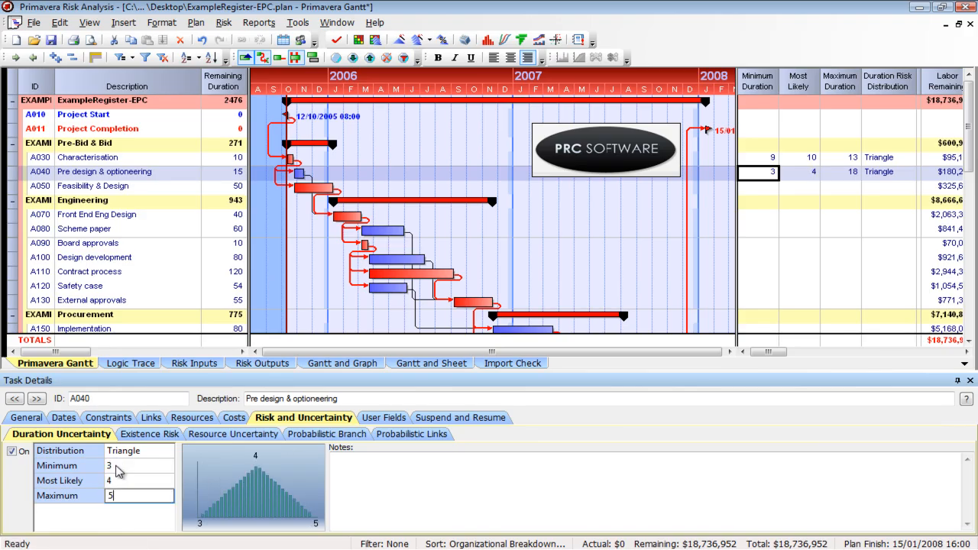
{"action": "left_click", "coordinate": [124, 467]}
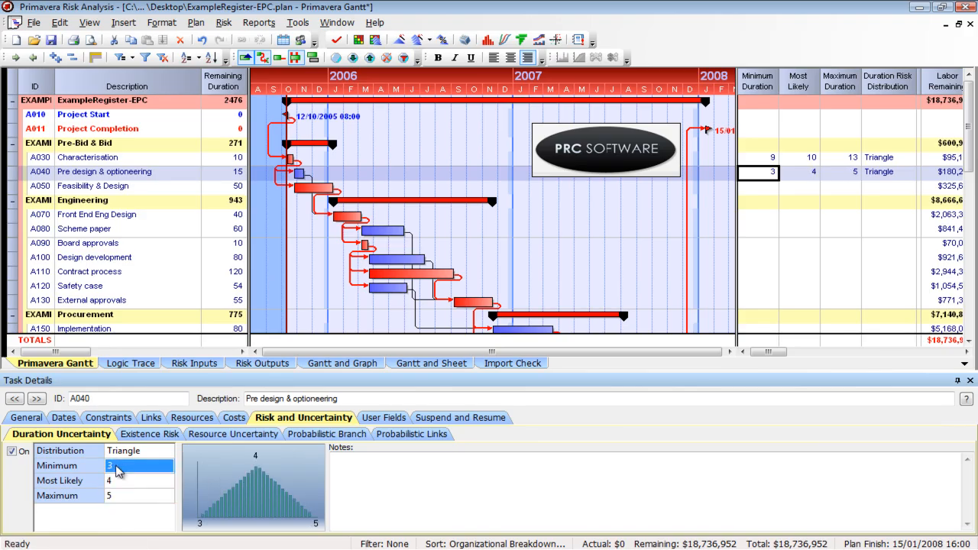
Step: Set the Pre design & optioneering task's duration uncertainty distribution to BetaPert
{"action": "left_click", "coordinate": [168, 452]}
{"action": "left_click", "coordinate": [166, 451]}
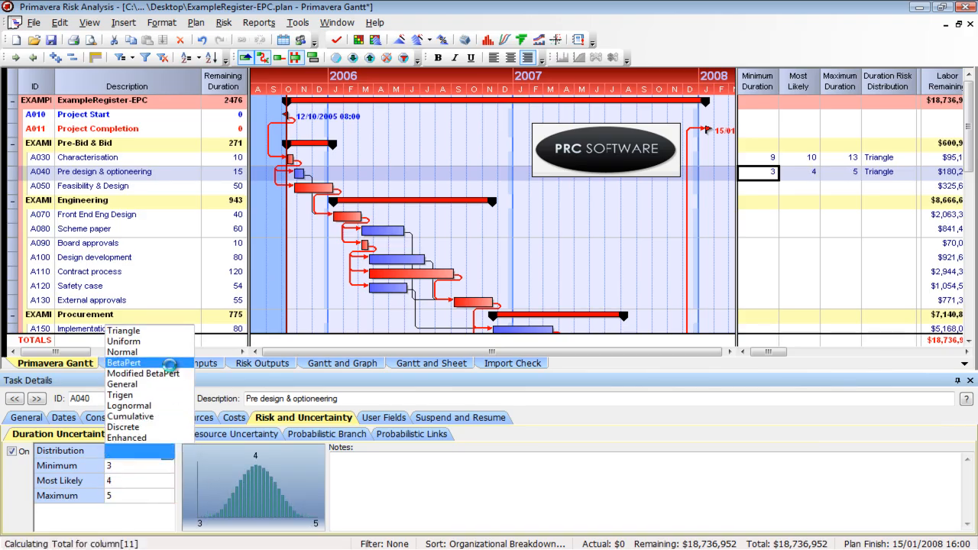
{"action": "left_click", "coordinate": [123, 363]}
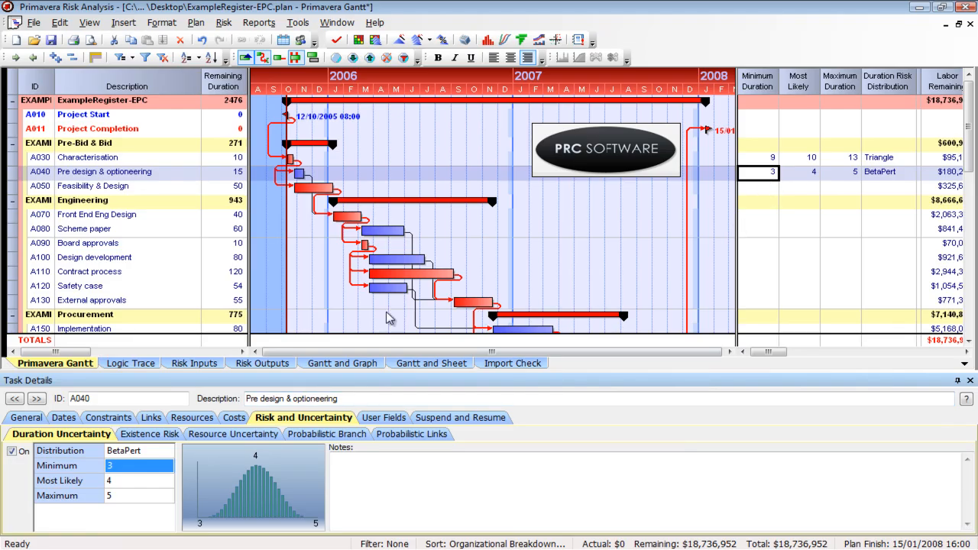
Step: Open a blank workbook in Microsoft Excel and enter 3, 4 and 5 in cells A1, B1 and C1
{"action": "key", "text": "super"}
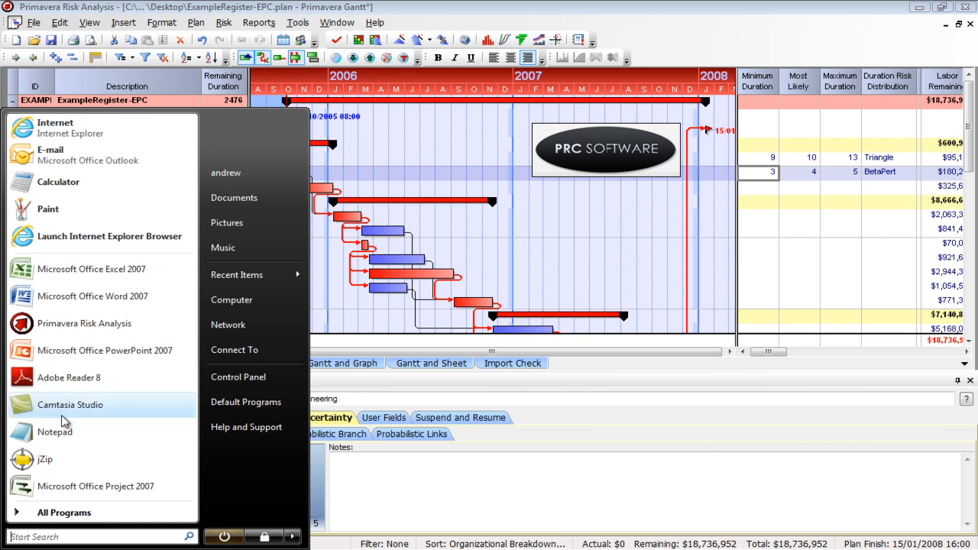
{"action": "left_click", "coordinate": [112, 277]}
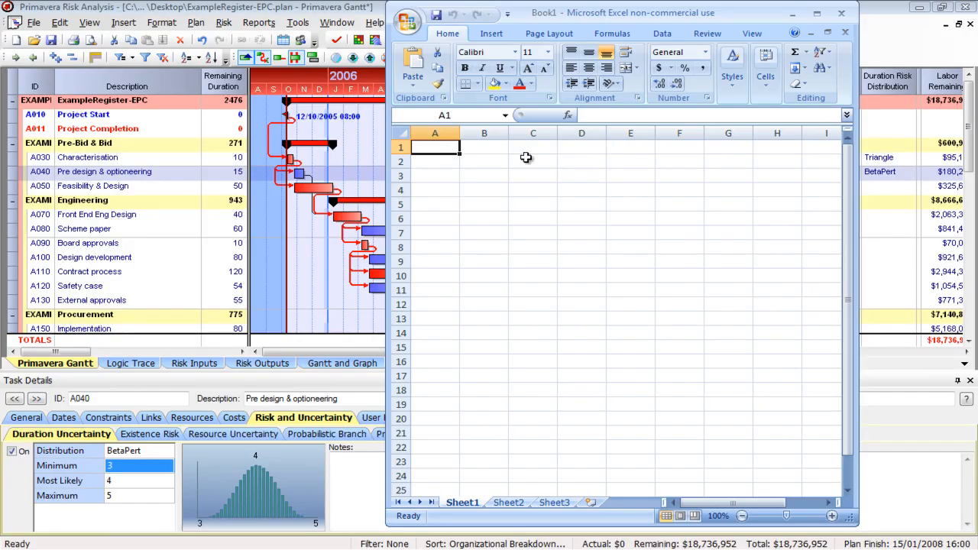
{"action": "type", "text": "3"}
{"action": "key", "text": "Tab"}
{"action": "type", "text": "4"}
{"action": "key", "text": "Tab"}
{"action": "type", "text": "5"}
{"action": "key", "text": "Left"}
{"action": "key", "text": "Left"}
{"action": "key", "text": "Right"}
{"action": "key", "text": "Right"}
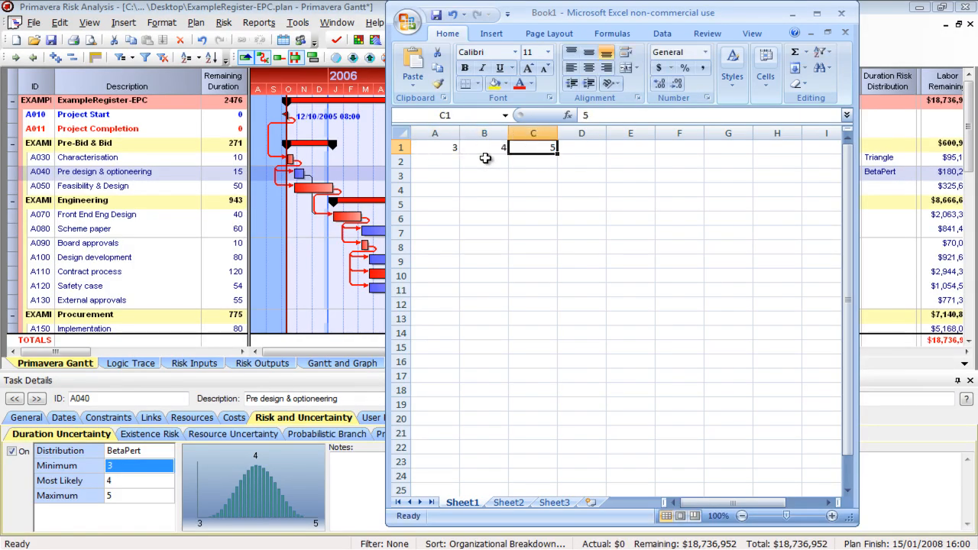
Step: Fill the values of A1:C1 down to row 6 and copy the range A1:C6
{"action": "key", "text": "Left"}
{"action": "key", "text": "Left"}
{"action": "key", "text": "shift+Right"}
{"action": "key", "text": "shift+Right"}
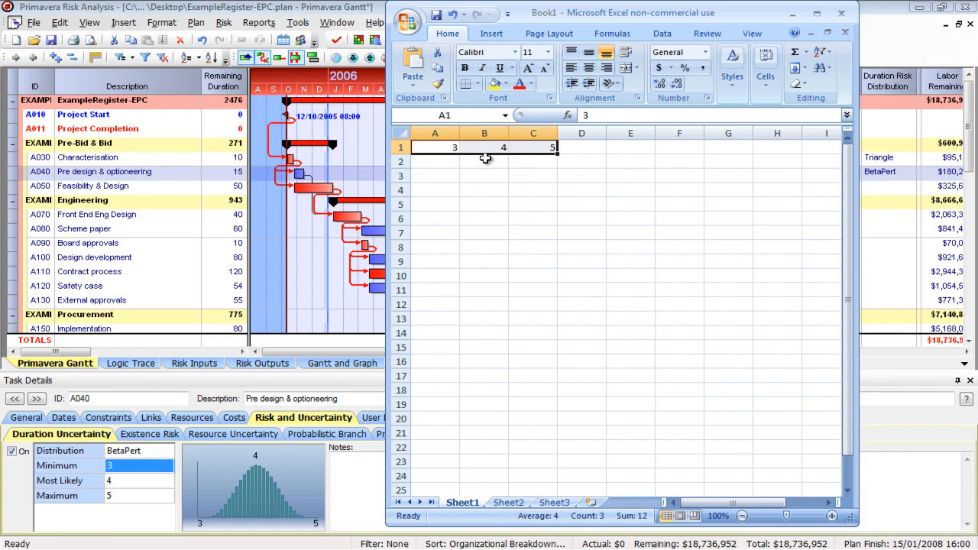
{"action": "left_click_drag", "start_coordinate": [559, 153], "coordinate": [564, 235]}
{"action": "key", "text": "ctrl+c"}
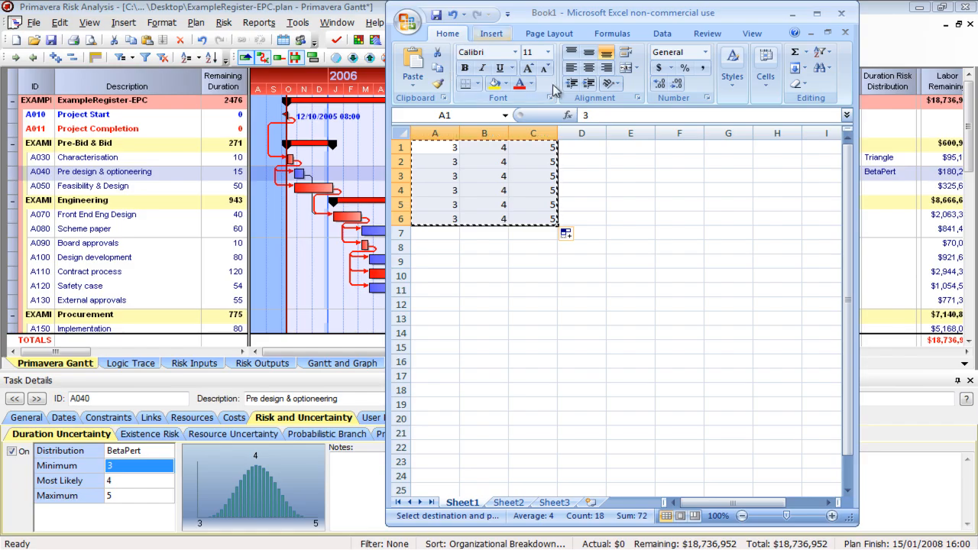
Step: Switch back to Primavera Risk Analysis and paste the copied estimates, starting at the Minimum Duration of Front End Eng Design (A070)
{"action": "left_click", "coordinate": [888, 232]}
{"action": "left_click", "coordinate": [760, 217]}
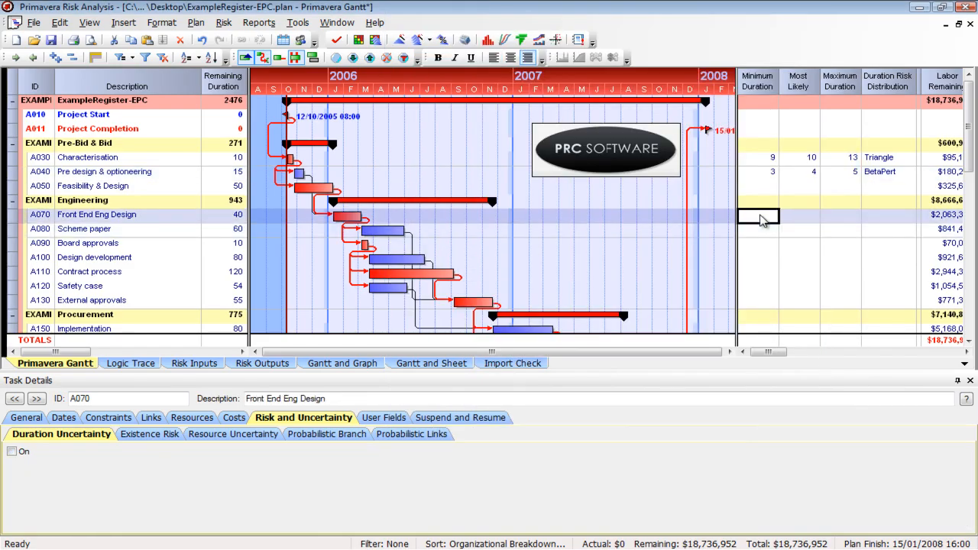
{"action": "key", "text": "ctrl+v"}
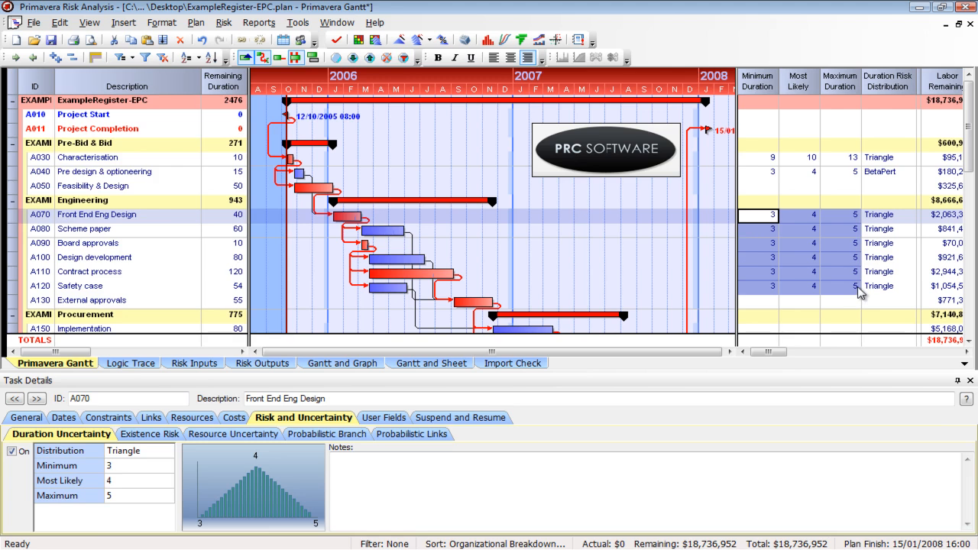
{"action": "left_click", "coordinate": [767, 202]}
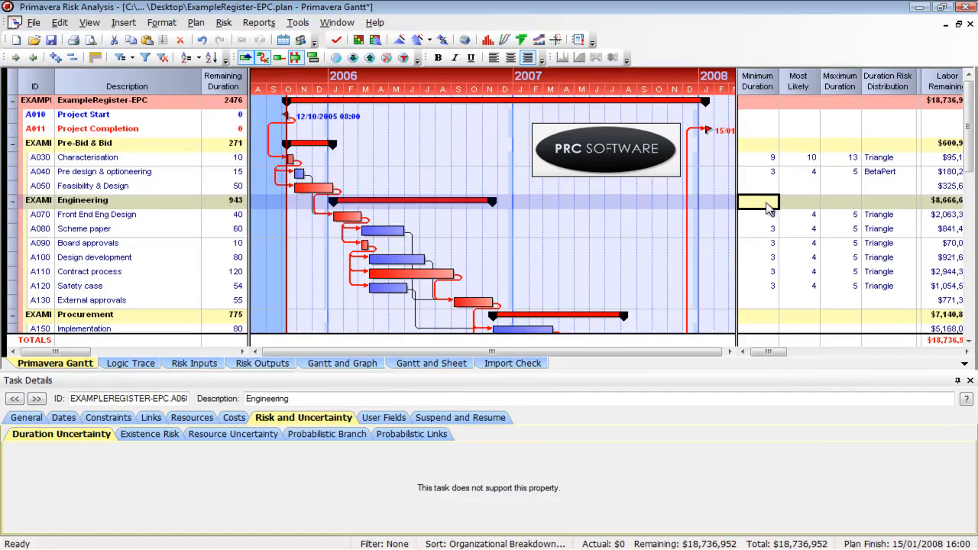
{"action": "left_click", "coordinate": [767, 217]}
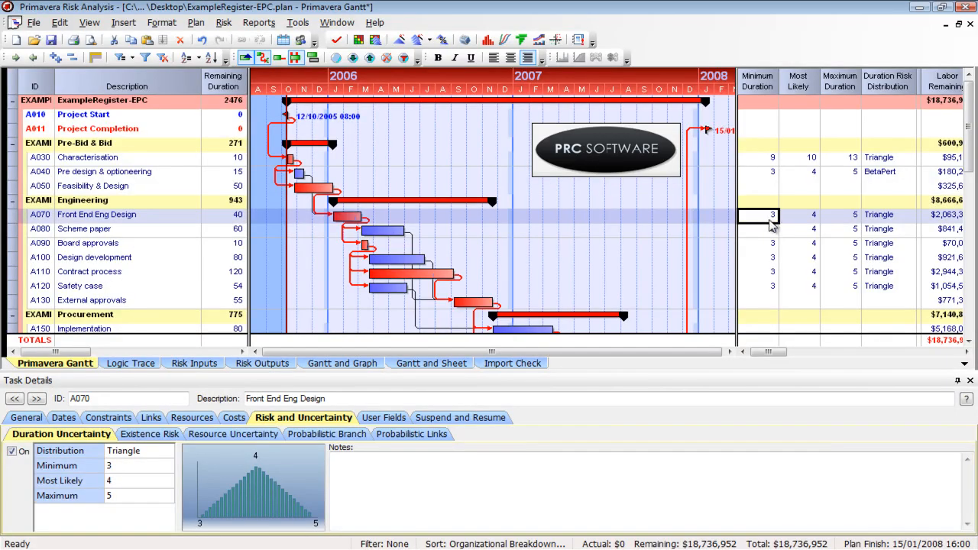
{"action": "left_click", "coordinate": [778, 300]}
{"action": "left_click", "coordinate": [781, 259]}
{"action": "left_click", "coordinate": [768, 230]}
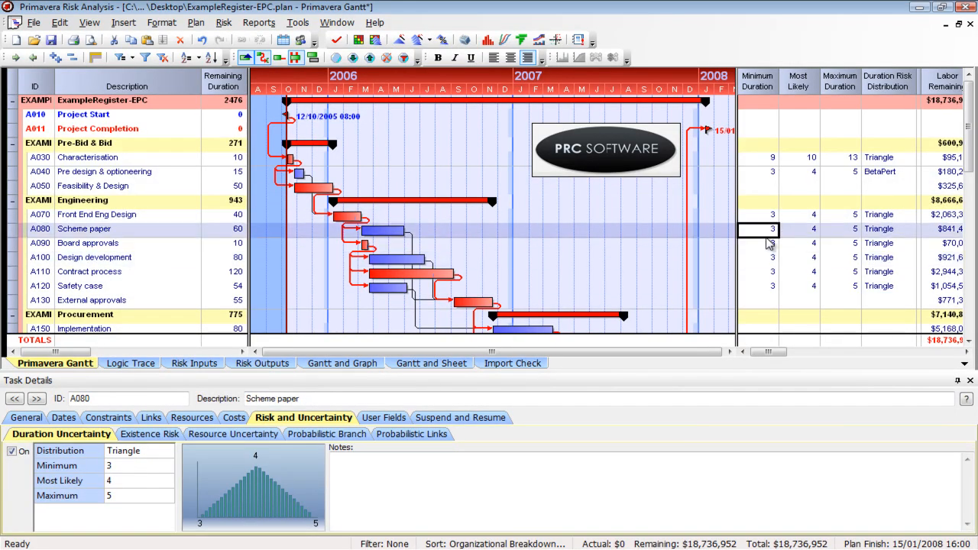